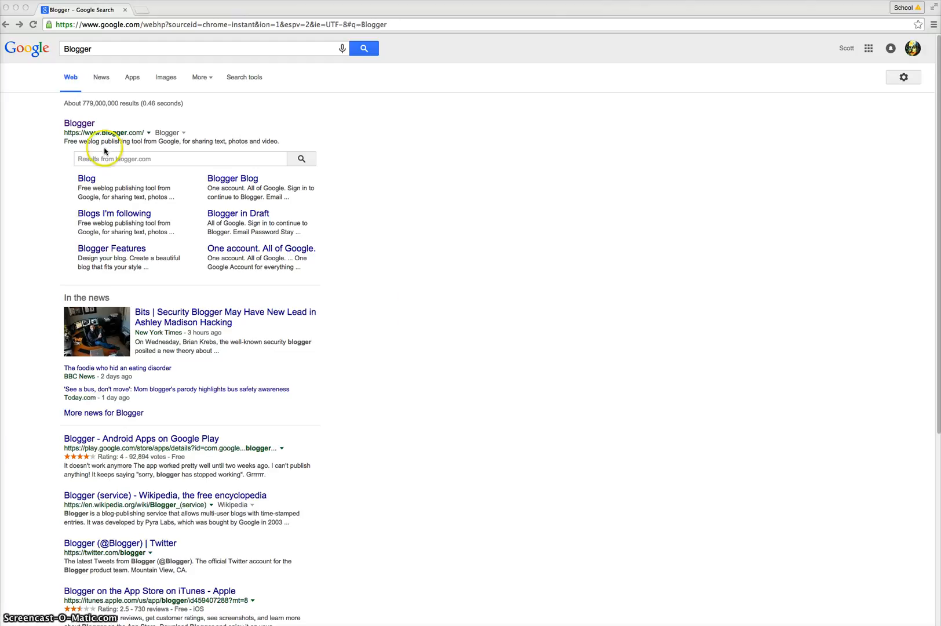
# - Open Blogger from the search results and start a new blog titled "Test Blog"
pyautogui.click(70, 126)
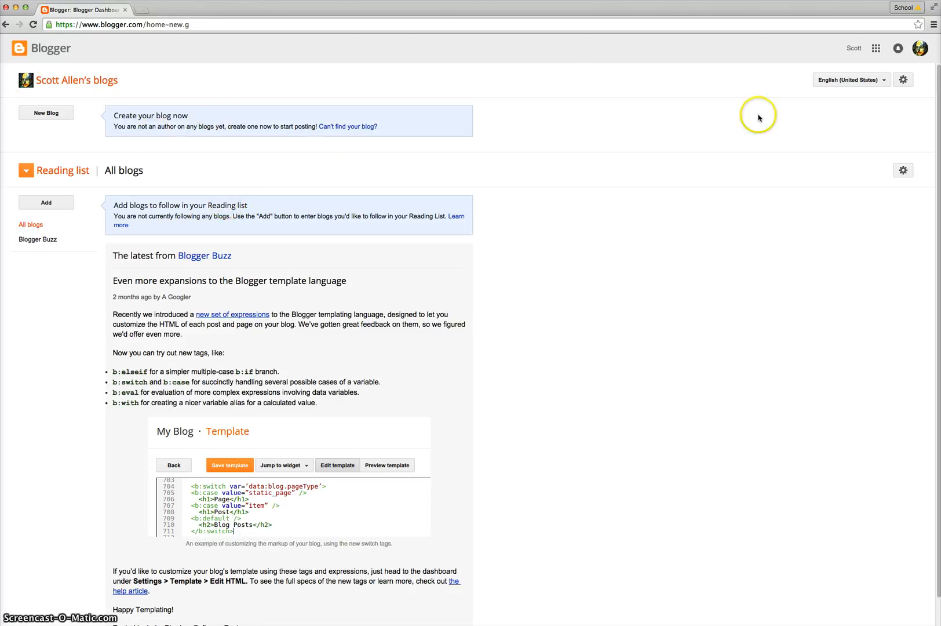
pyautogui.click(51, 115)
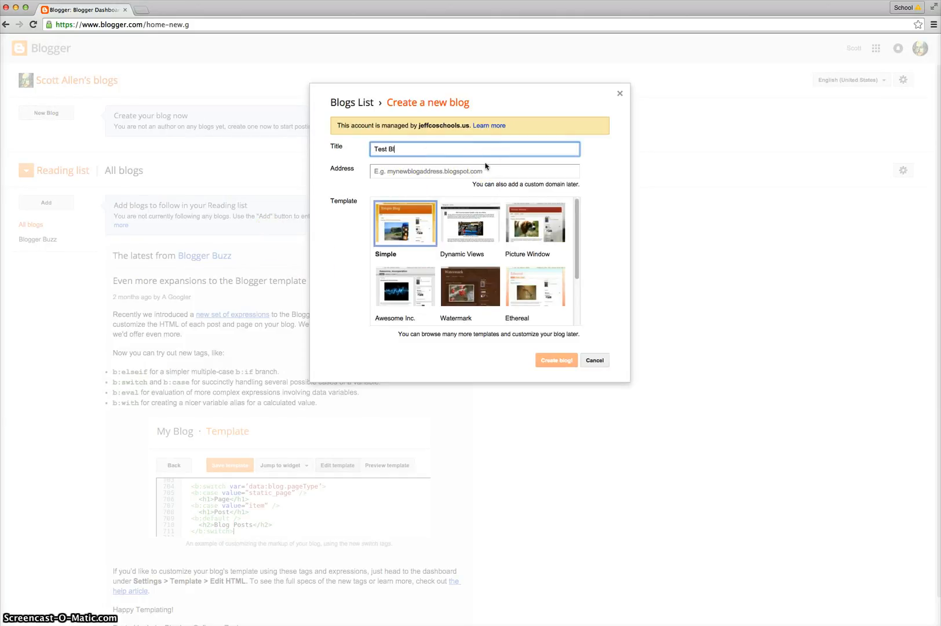
pyautogui.press('Tab')
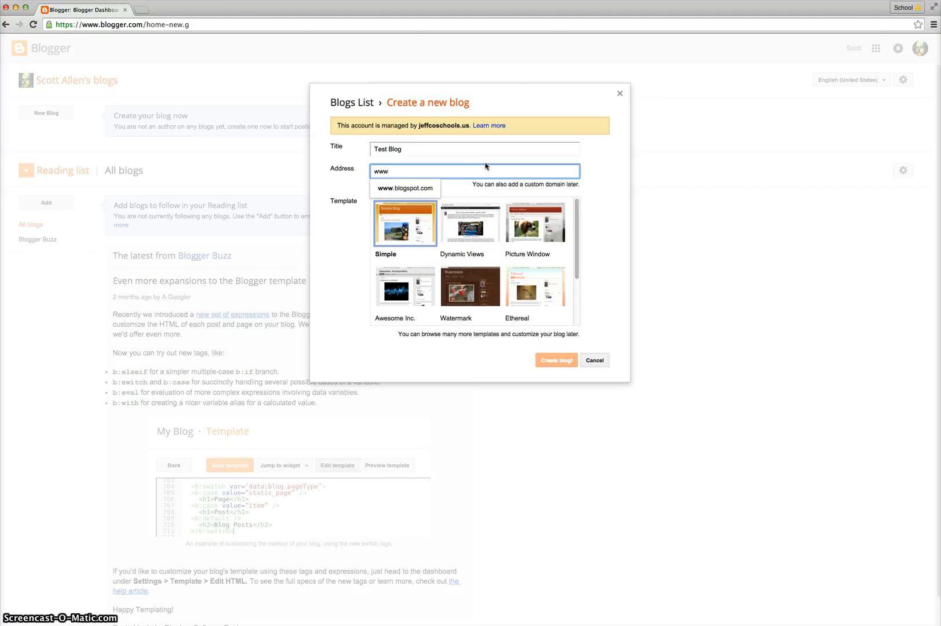
pyautogui.write('www.allentestblog.blog')
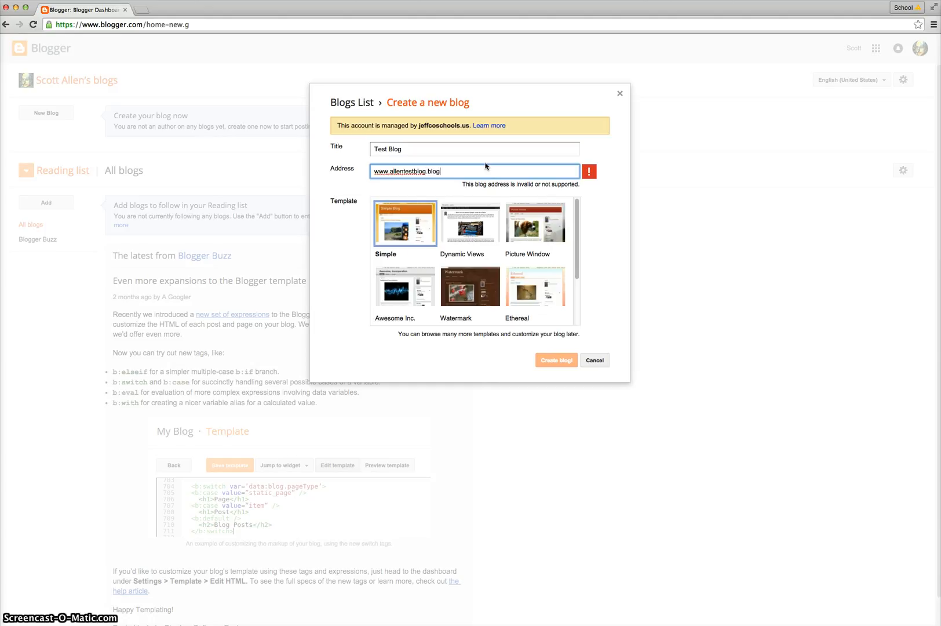
pyautogui.write('pot.com')
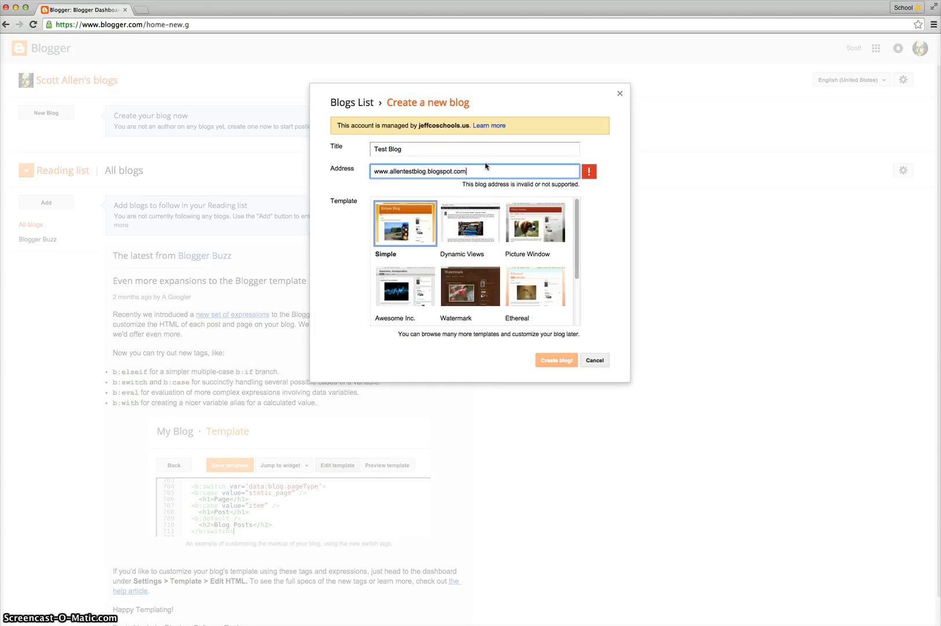
pyautogui.click(602, 204)
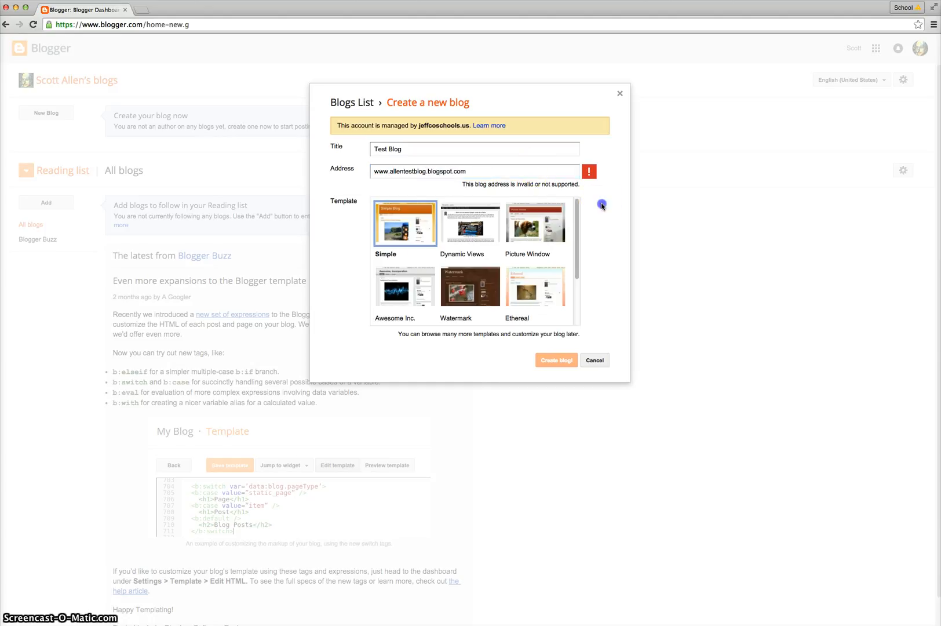
pyautogui.click(400, 172)
pyautogui.press('BackSpace')
pyautogui.press('BackSpace')
pyautogui.press('BackSpace')
pyautogui.press('BackSpace')
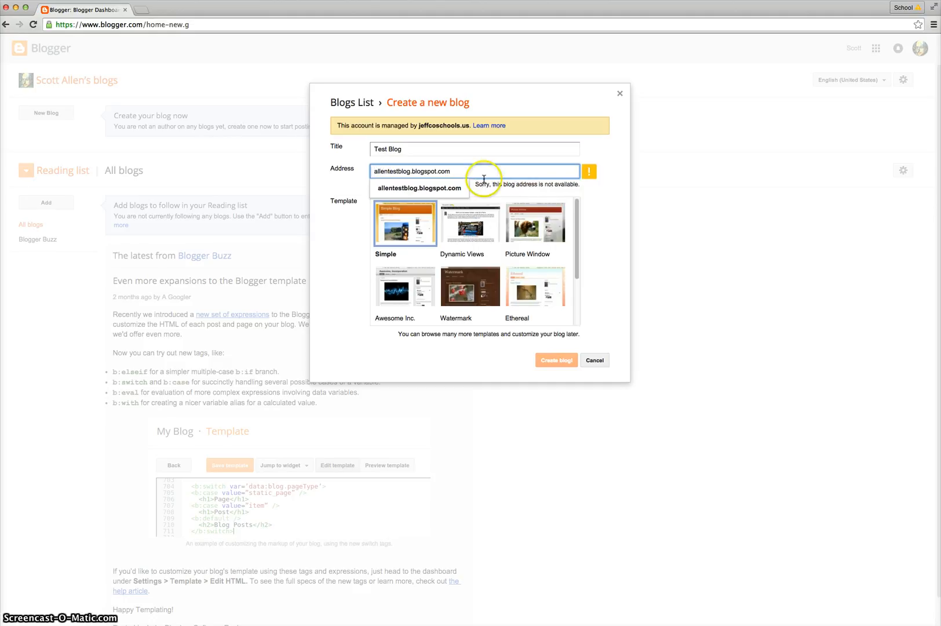
pyautogui.click(420, 187)
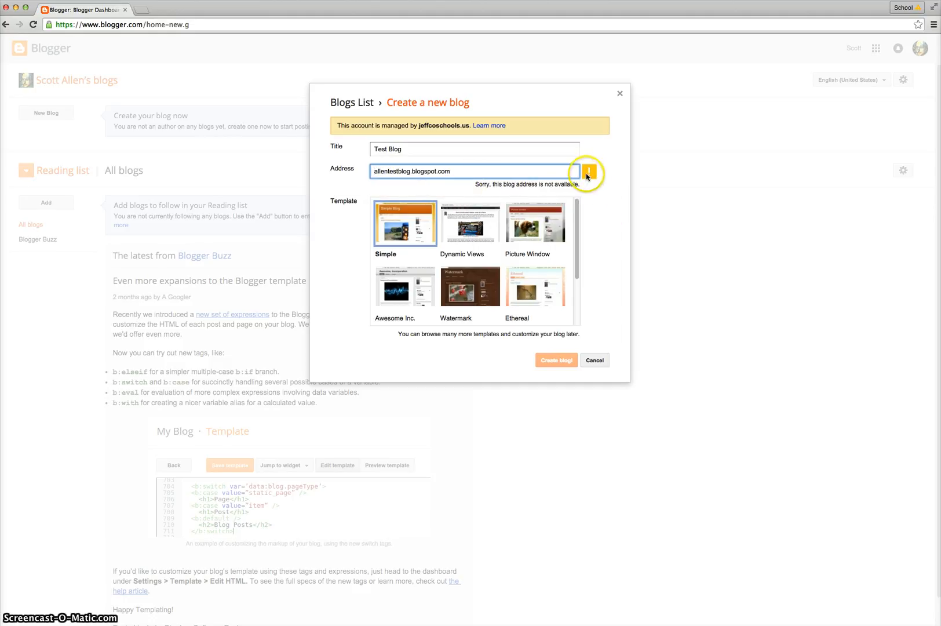
# - Change the start of the blog address to "mr" plus the owner's surname, keeping testblog.blogspot.com as the ending
pyautogui.click(499, 186)
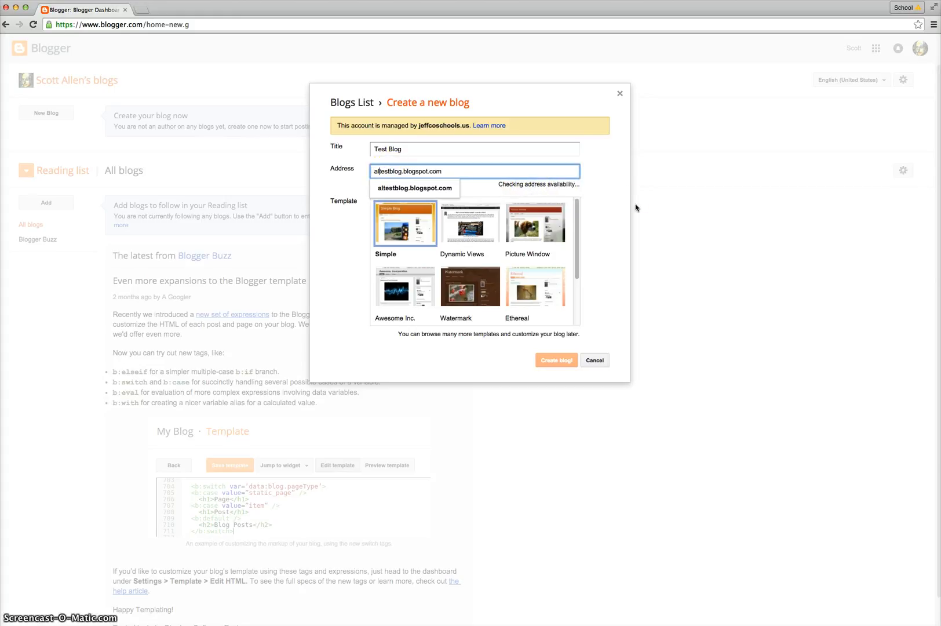
pyautogui.press('BackSpace')
pyautogui.press('BackSpace')
pyautogui.press('BackSpace')
pyautogui.press('BackSpace')
pyautogui.press('BackSpace')
pyautogui.write('mrallen')
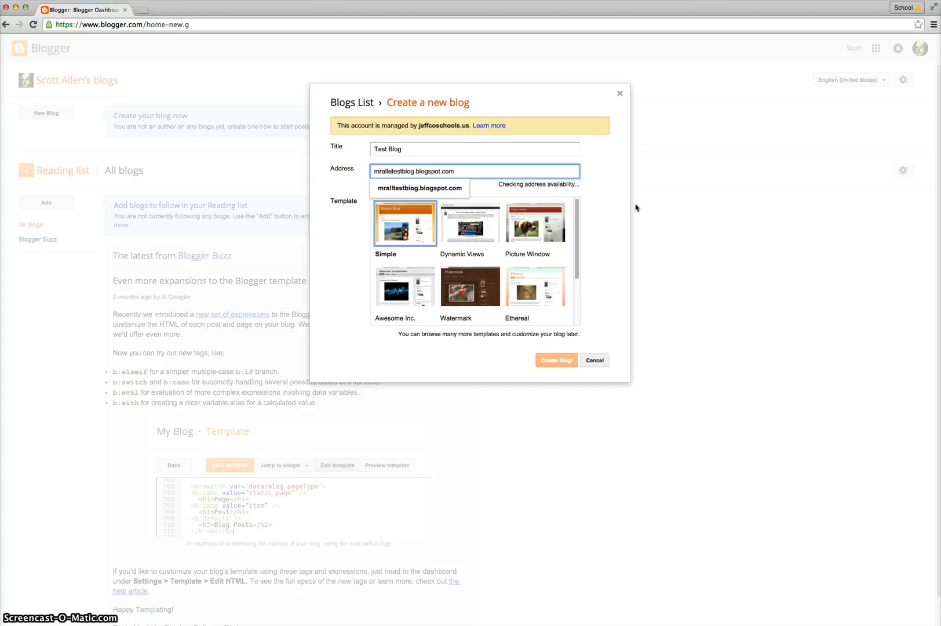
pyautogui.click(609, 201)
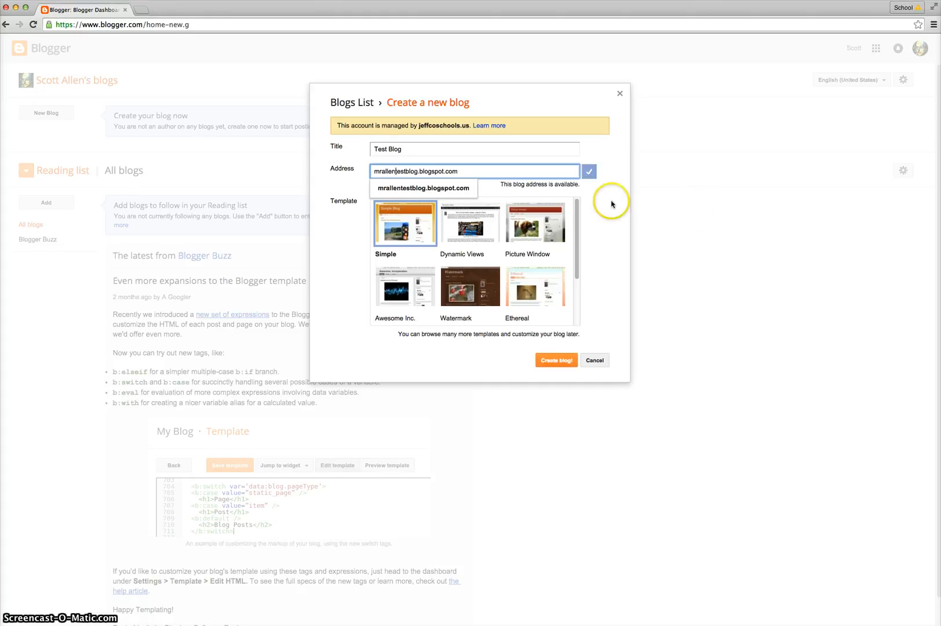
pyautogui.click(591, 173)
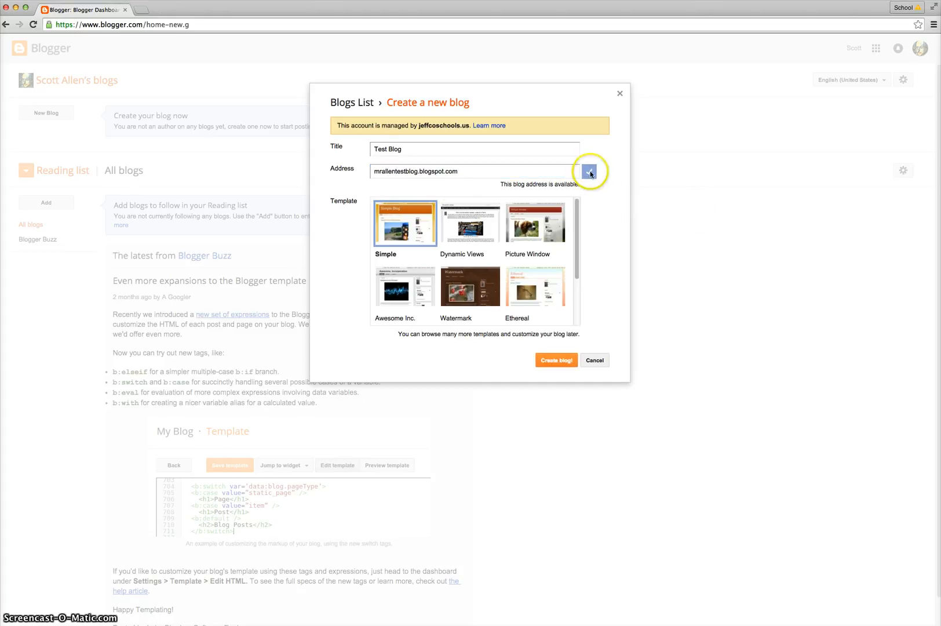
pyautogui.click(419, 172)
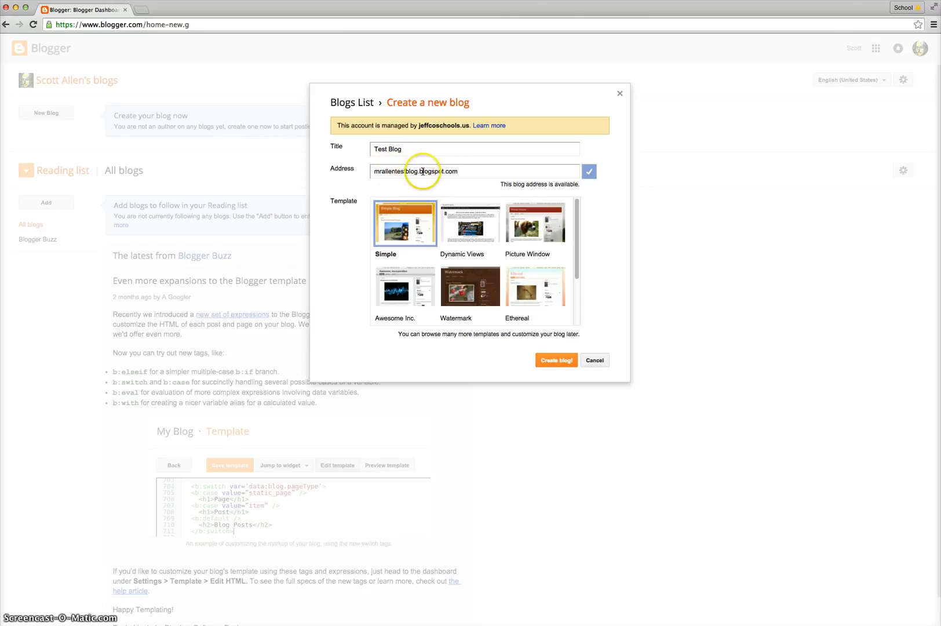
pyautogui.click(420, 172)
pyautogui.moveTo(420, 172); pyautogui.dragTo(447, 172)
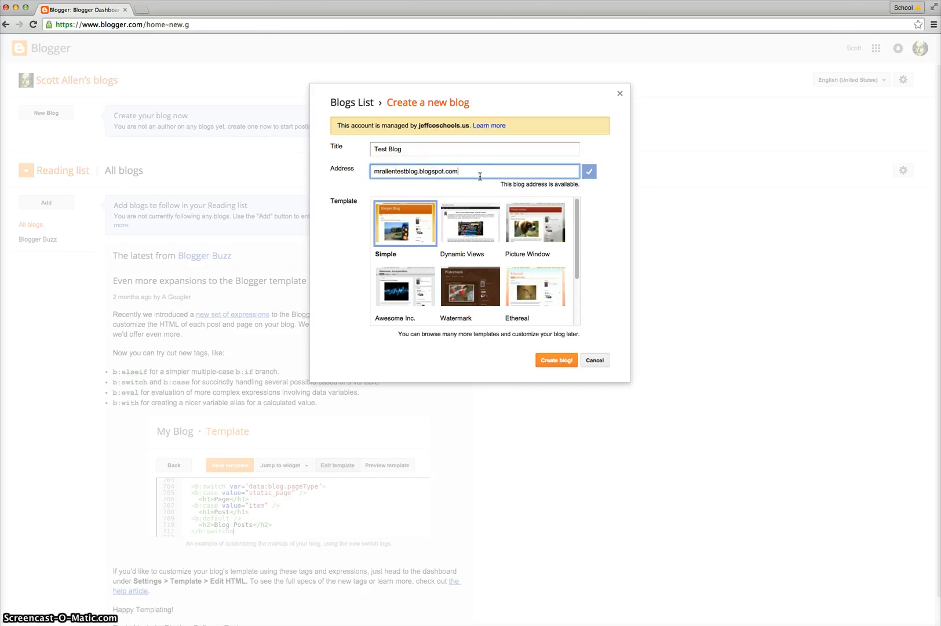
pyautogui.click(480, 175)
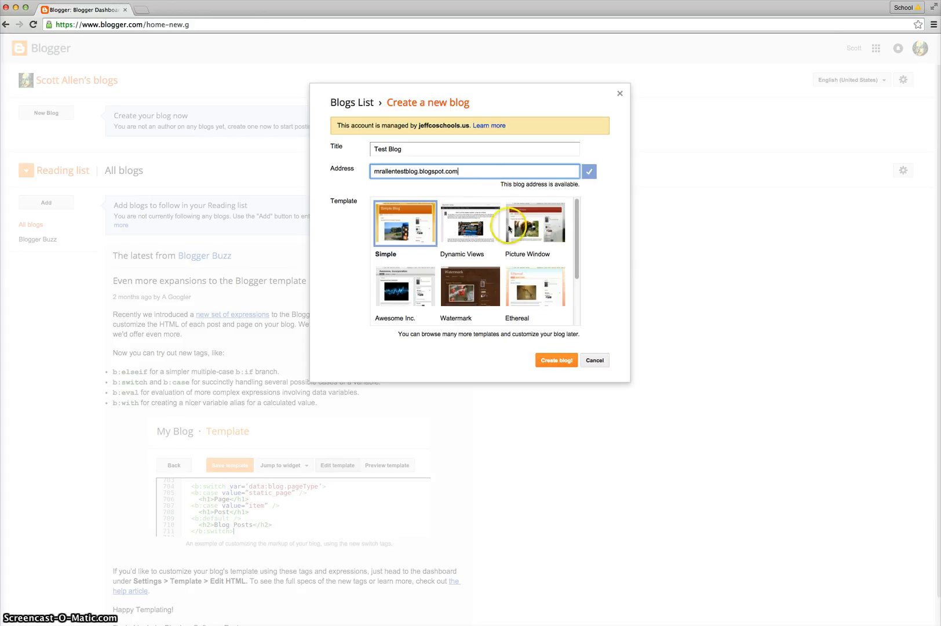
# - Choose the dark photo-background template further down the template list and create the blog
pyautogui.moveTo(578, 236); pyautogui.dragTo(575, 274)
pyautogui.click(377, 281)
pyautogui.click(574, 361)
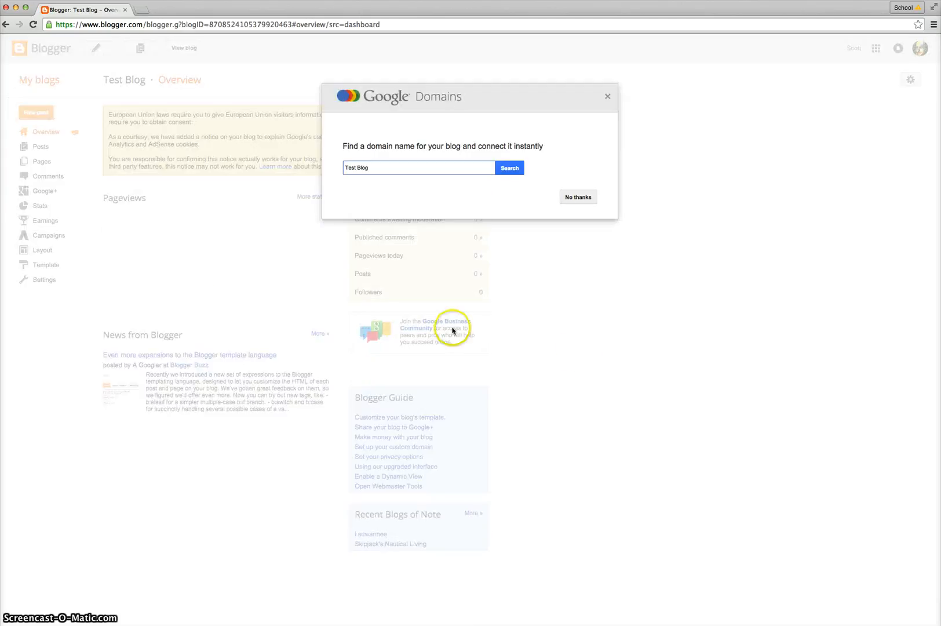
# - Decline the Google Domains offer and dismiss the European Union cookie notice on the blog's overview page
pyautogui.click(383, 168)
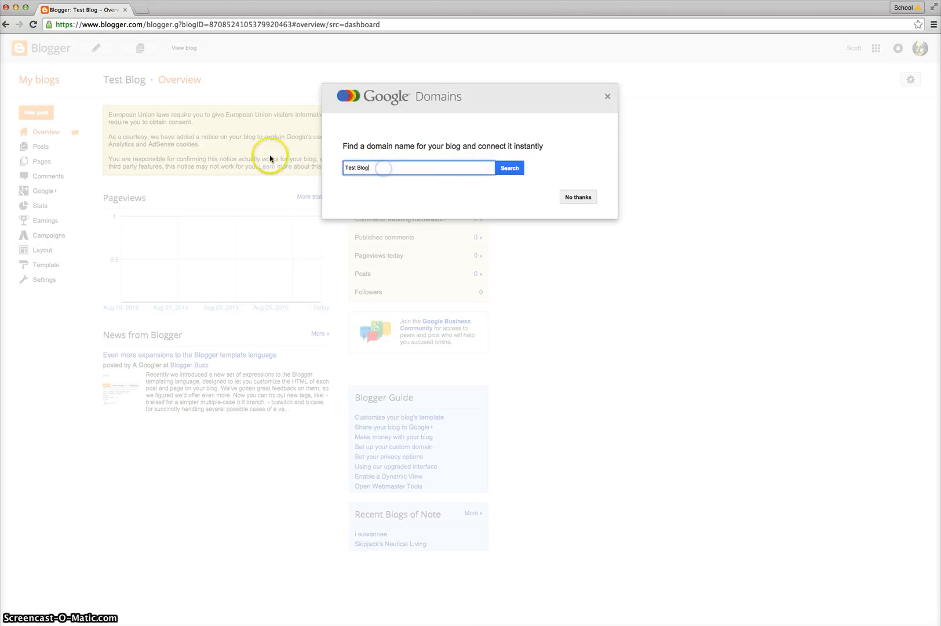
pyautogui.doubleClick(384, 169)
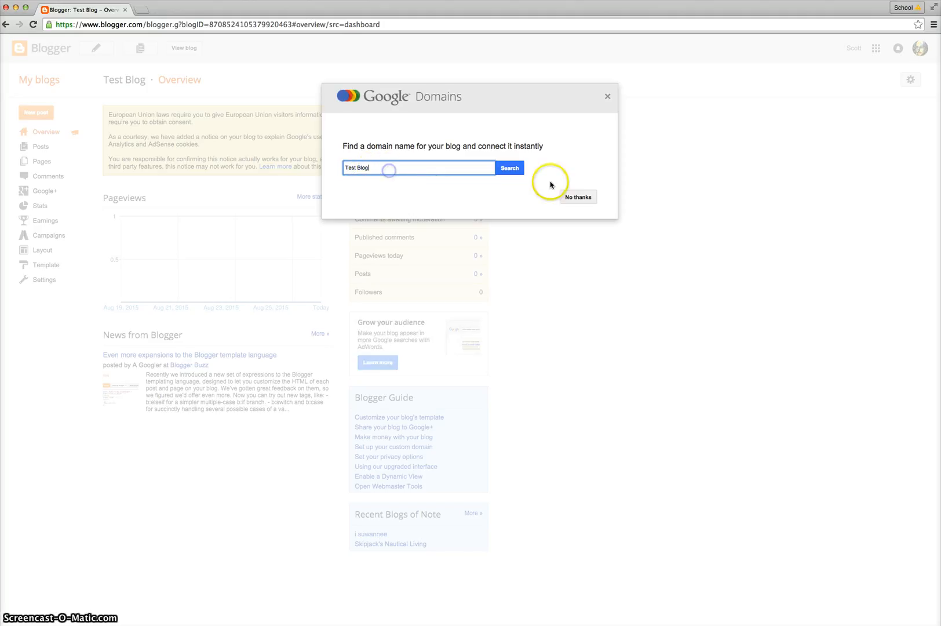
pyautogui.click(578, 197)
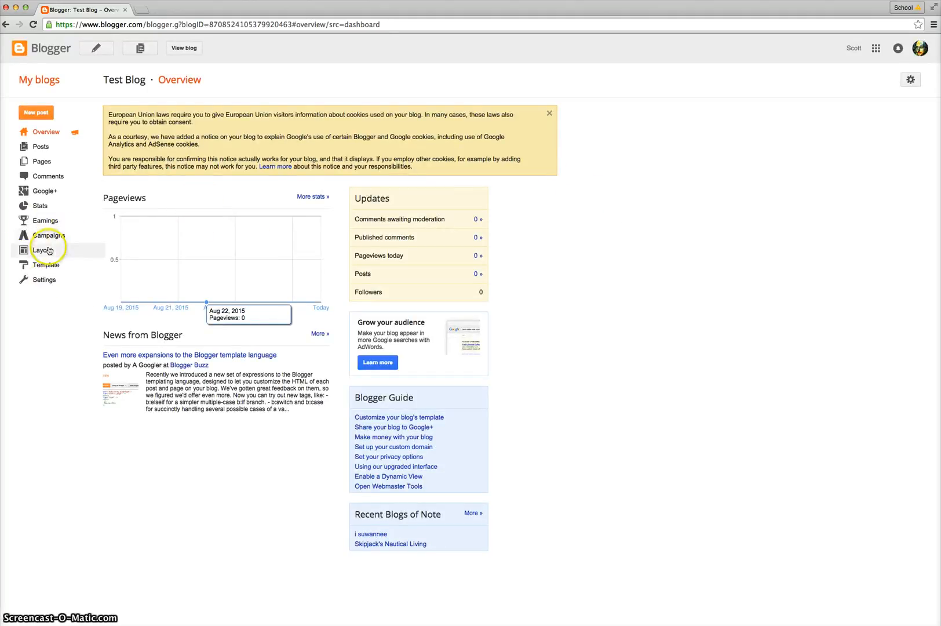
pyautogui.click(549, 113)
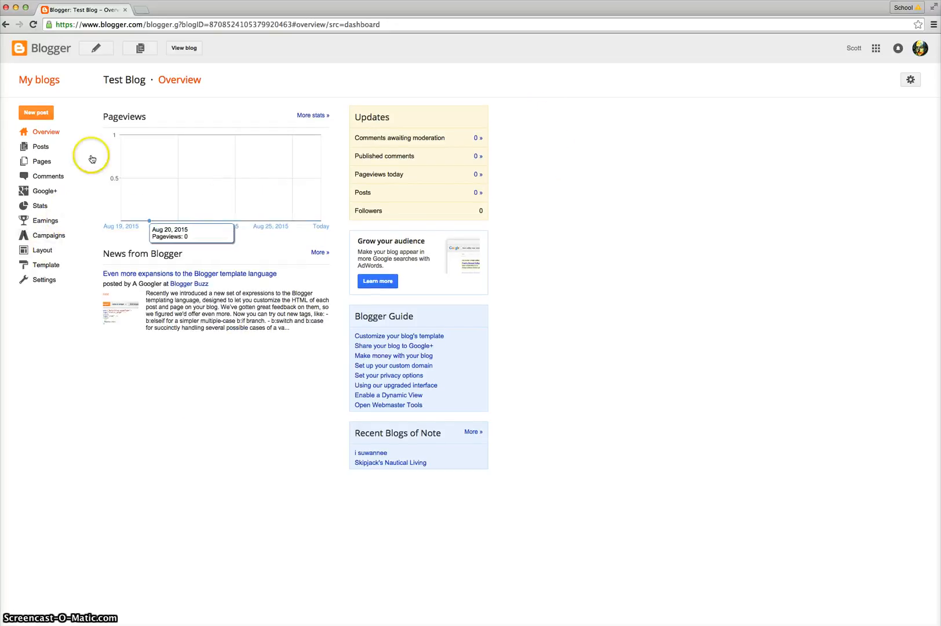
pyautogui.click(53, 133)
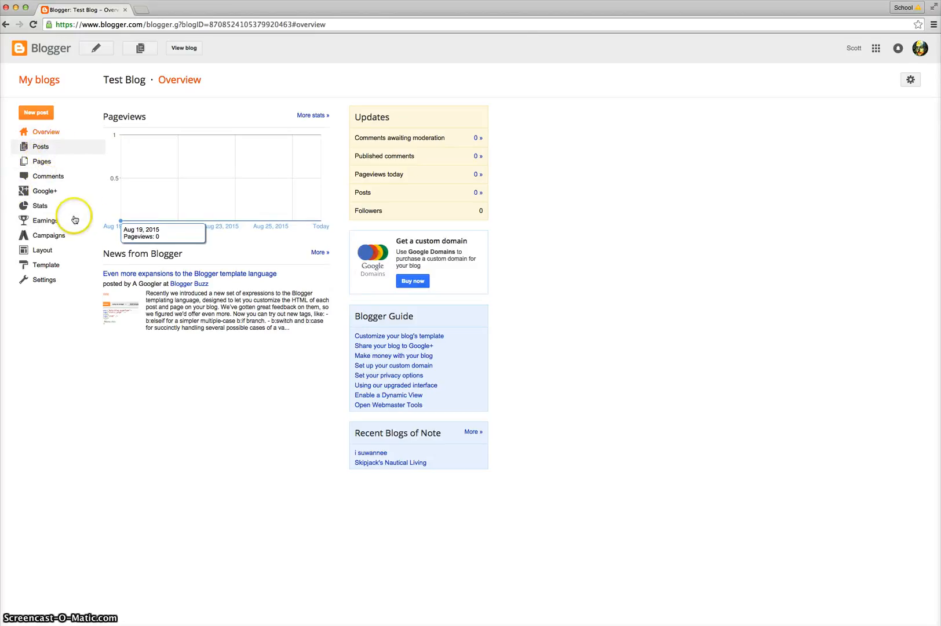
# - Browse the available blog templates, preview the red Simple template and apply it to the blog
pyautogui.click(47, 264)
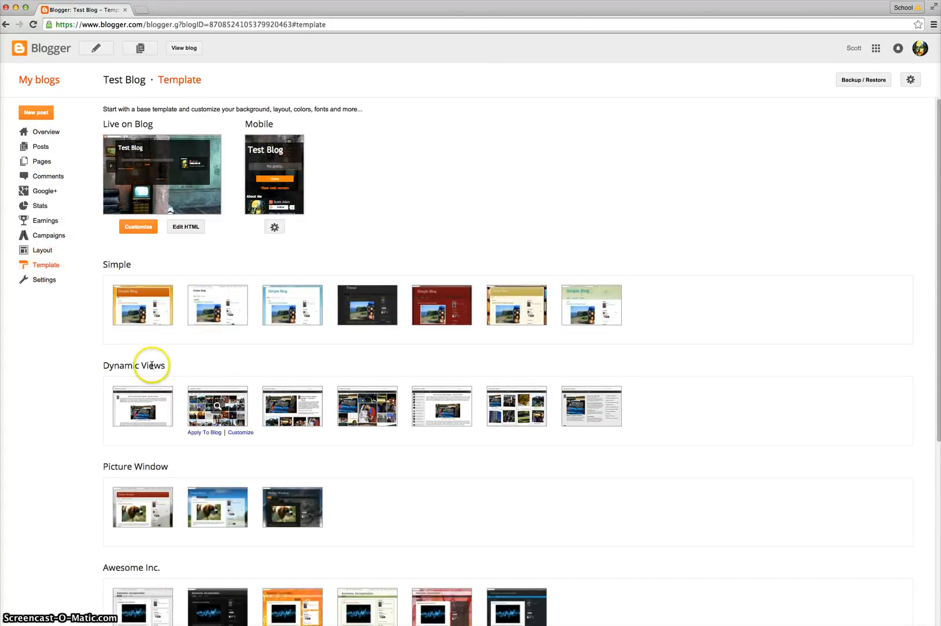
pyautogui.scroll(-5, 110, 330)
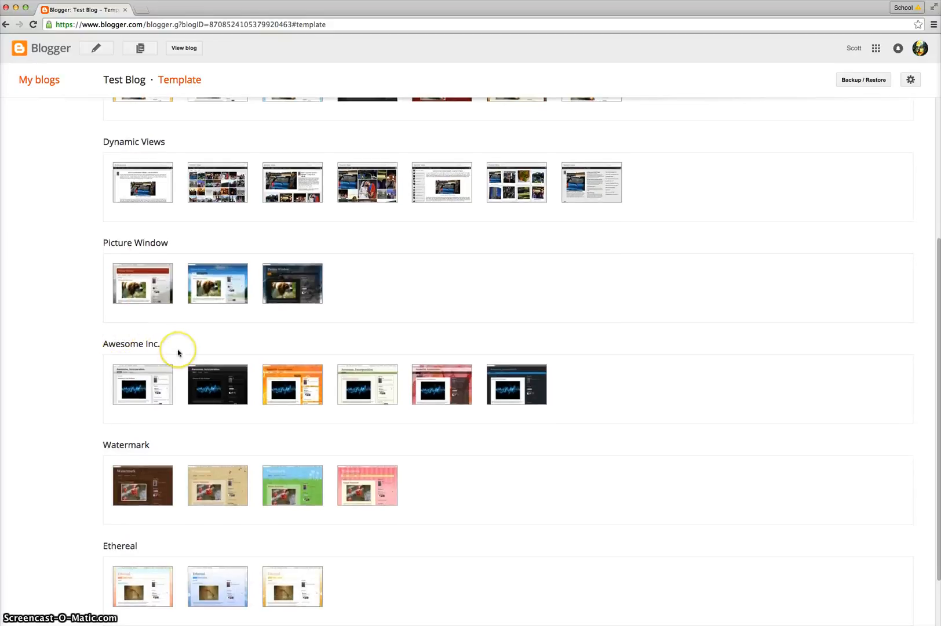
pyautogui.scroll(5, 178, 352)
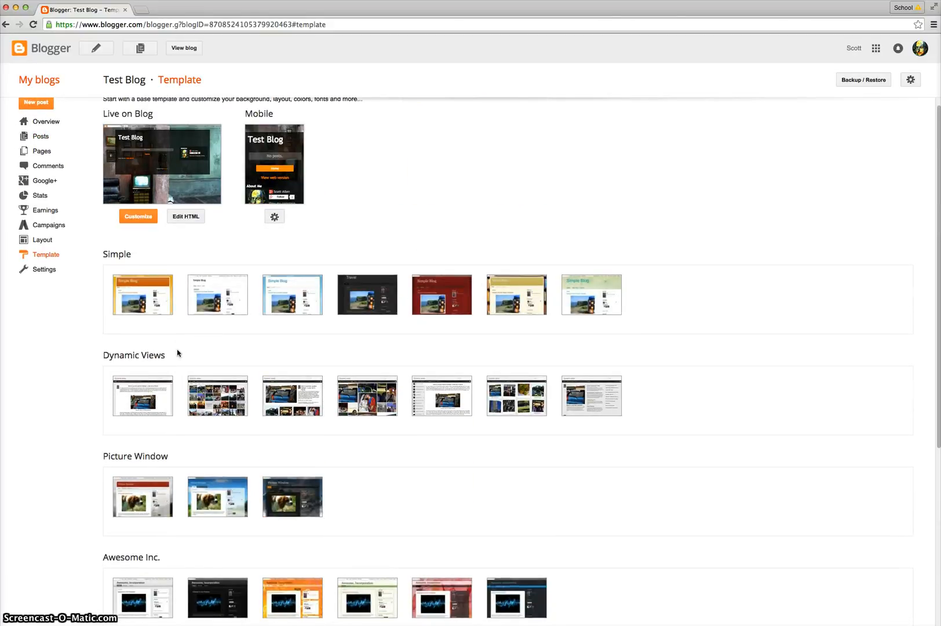
pyautogui.scroll(-2, 178, 352)
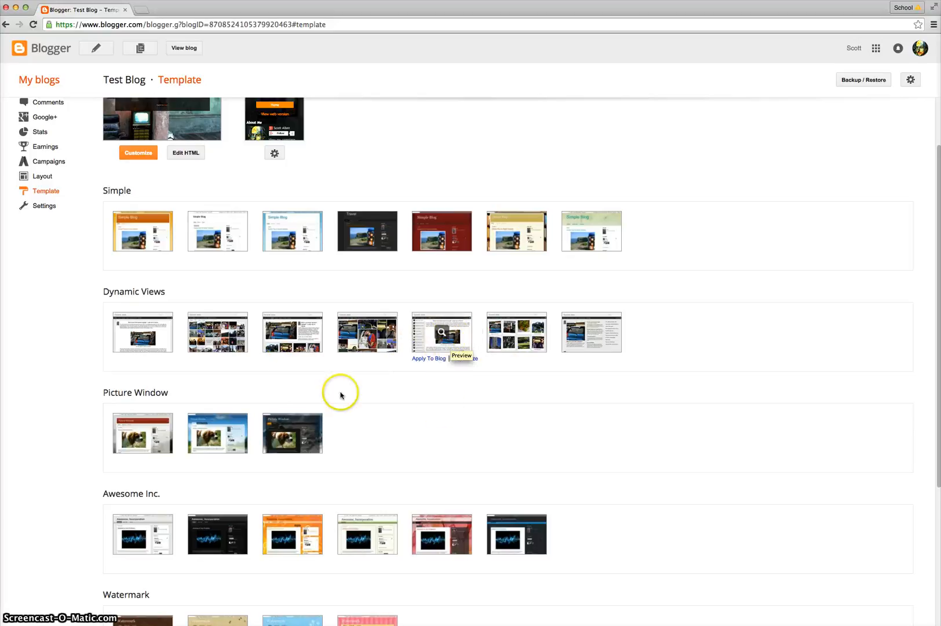
pyautogui.scroll(-5, 340, 393)
pyautogui.scroll(3, 37, 344)
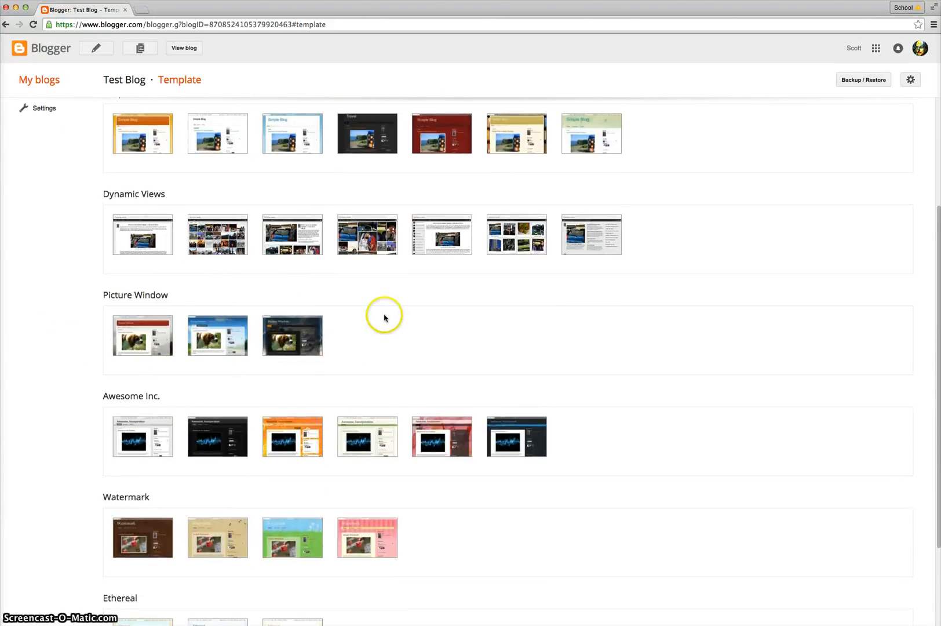
pyautogui.scroll(1, 313, 299)
pyautogui.scroll(3, 302, 300)
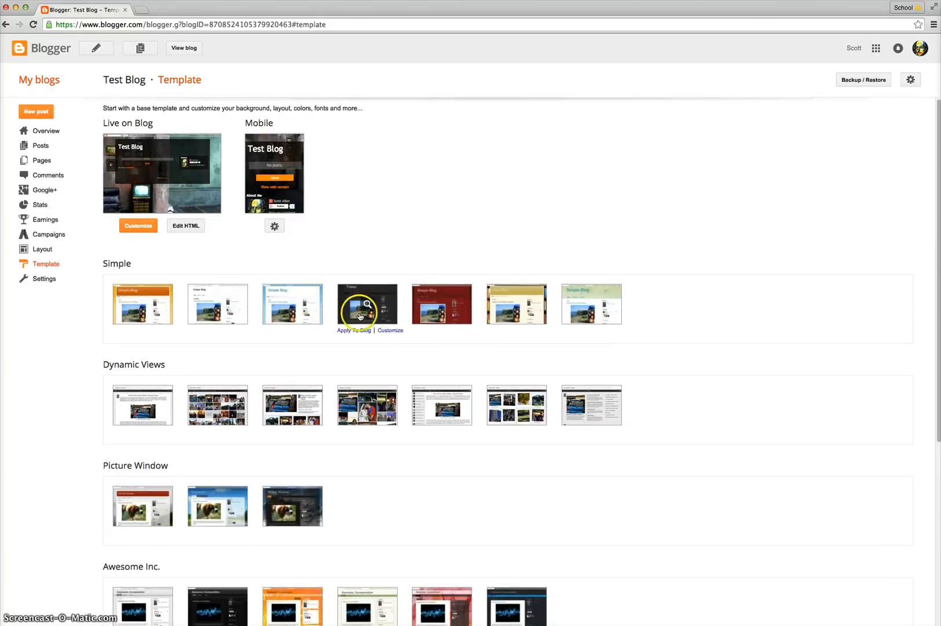
pyautogui.click(442, 309)
pyautogui.click(442, 306)
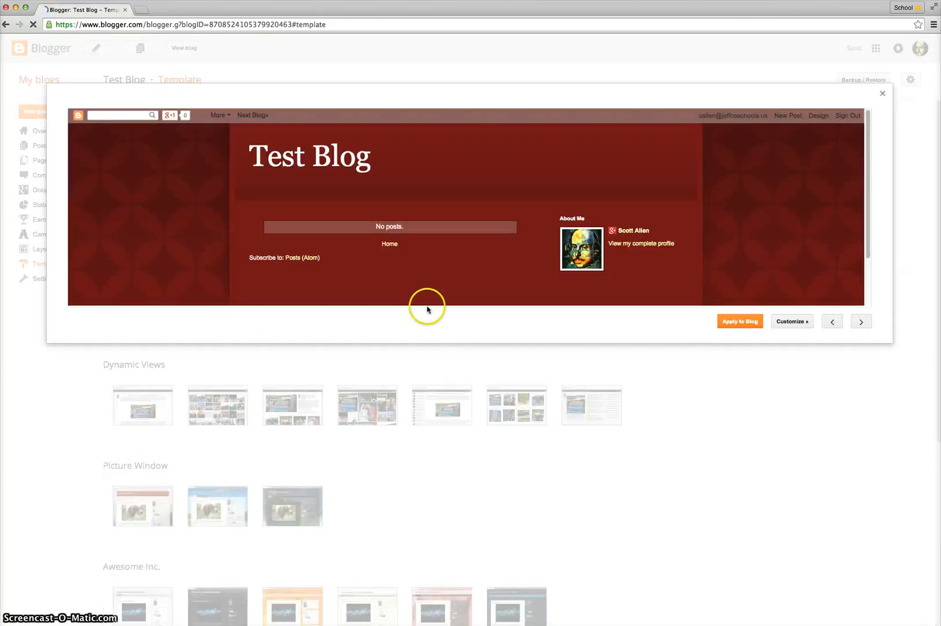
pyautogui.click(740, 323)
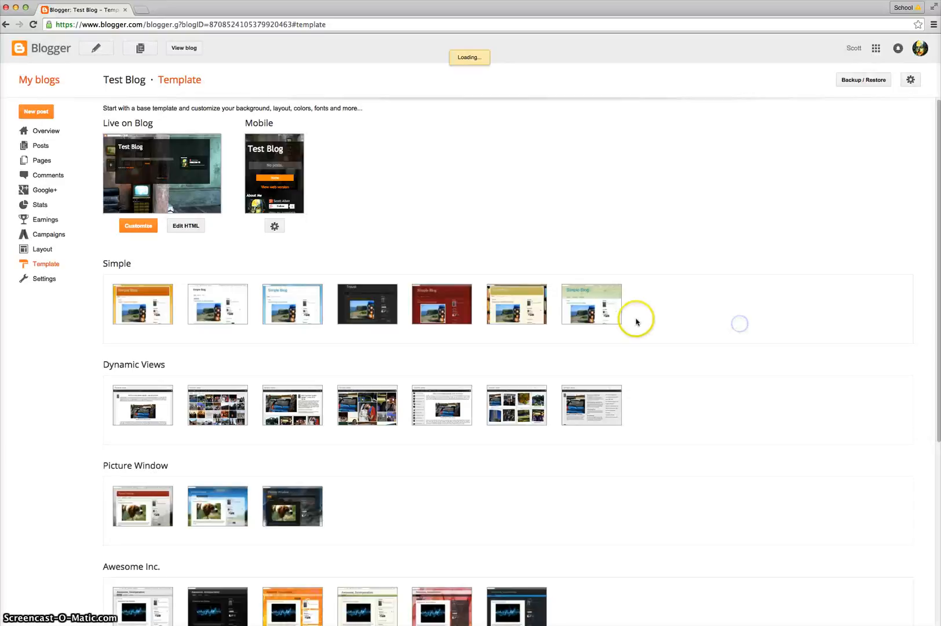
# - Examine the basic gadgets available for the right sidebar in the blog's layout, then close the list without adding any
pyautogui.click(42, 250)
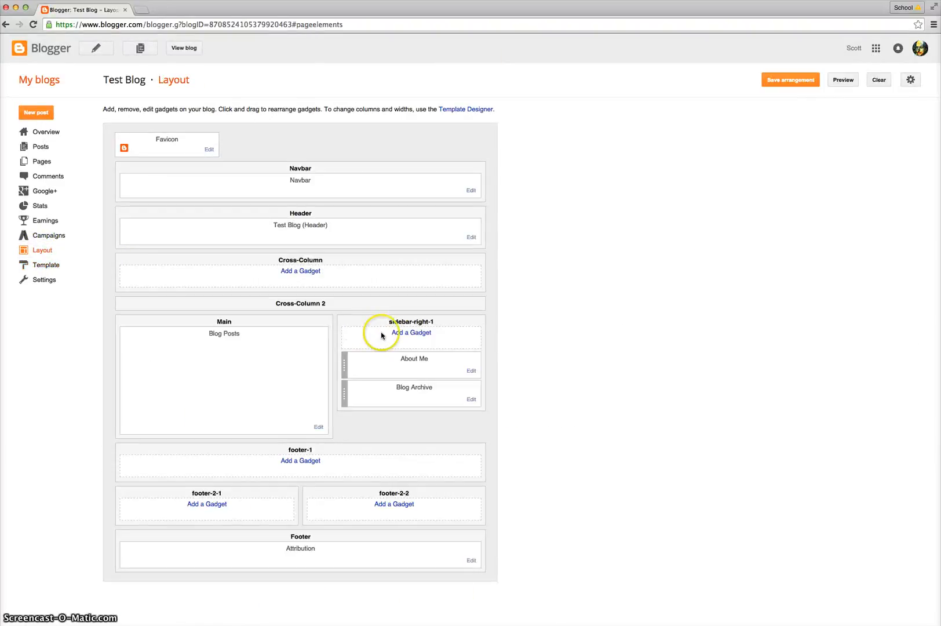
pyautogui.click(409, 334)
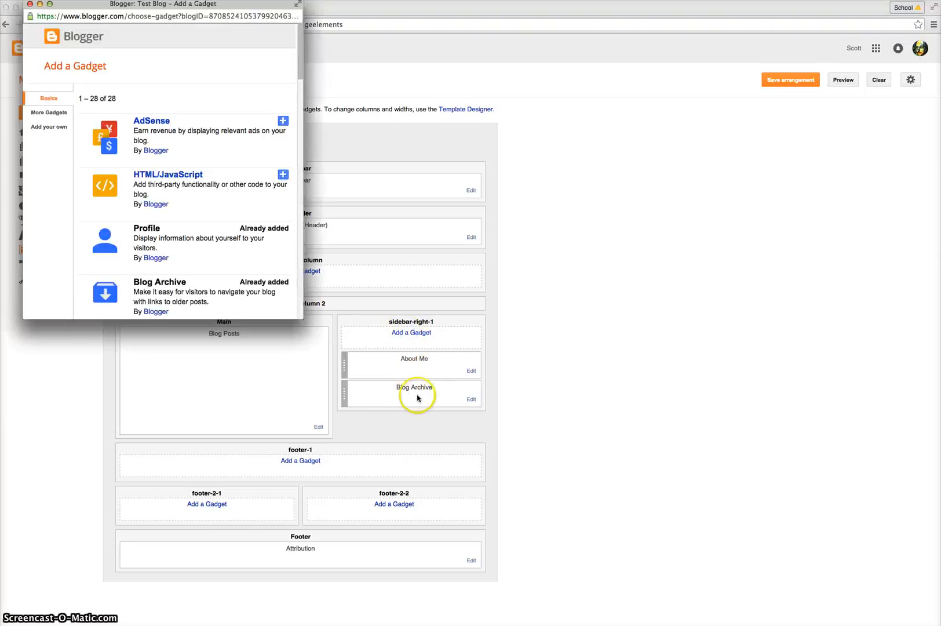
pyautogui.scroll(-5, 189, 231)
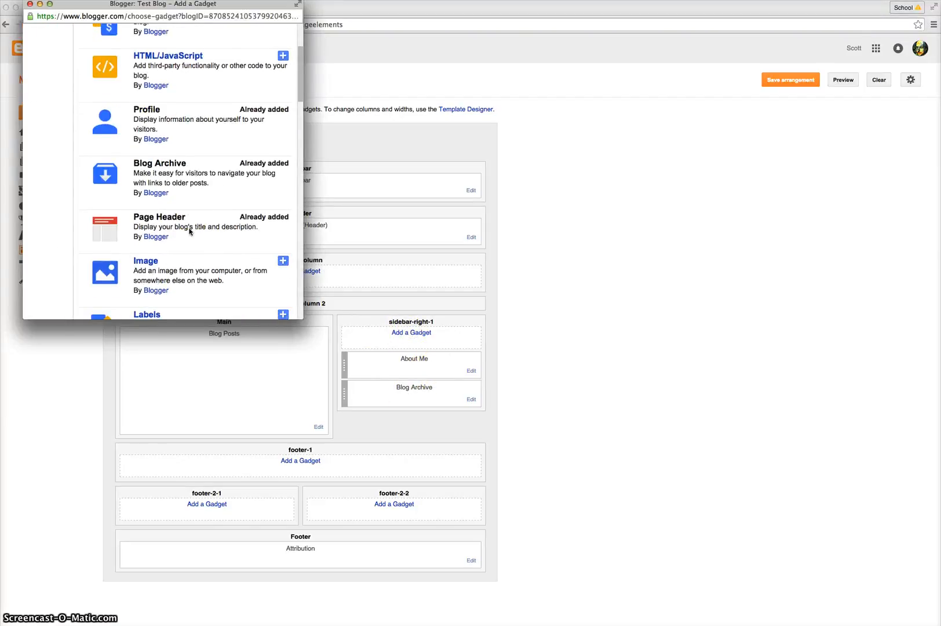
pyautogui.scroll(-2, 189, 232)
pyautogui.scroll(2, 232, 197)
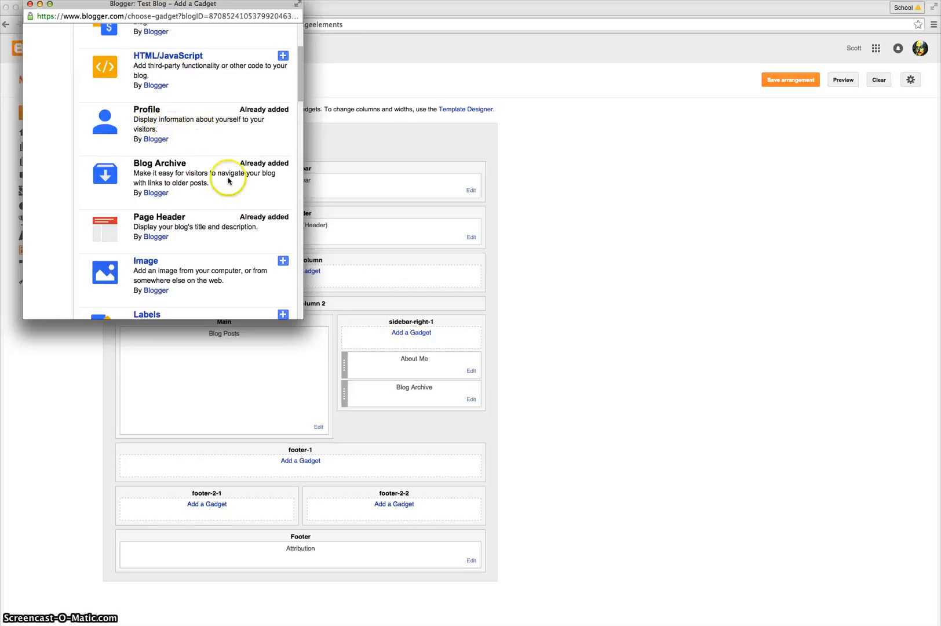
pyautogui.scroll(-4, 228, 181)
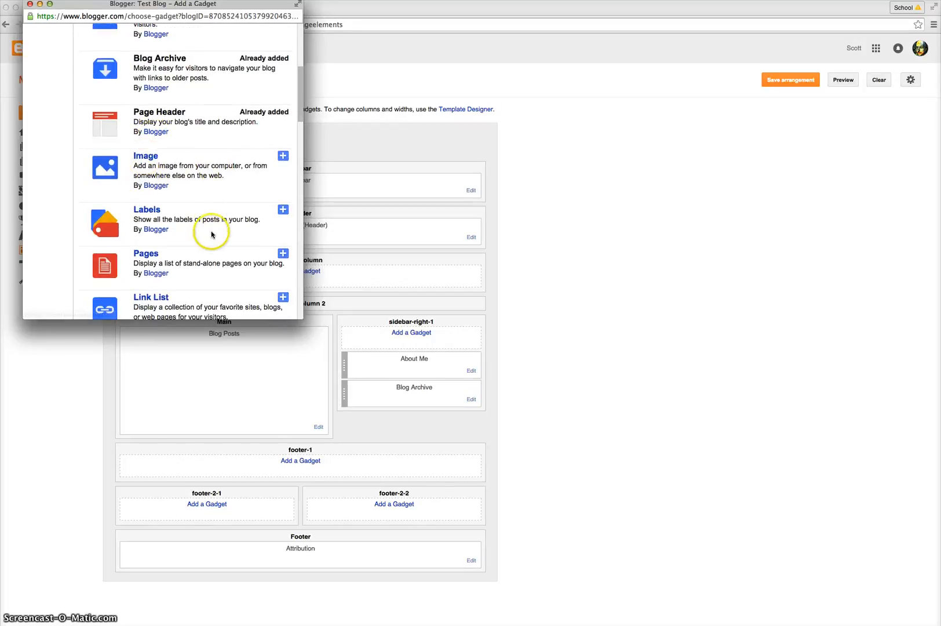
pyautogui.scroll(-7, 212, 234)
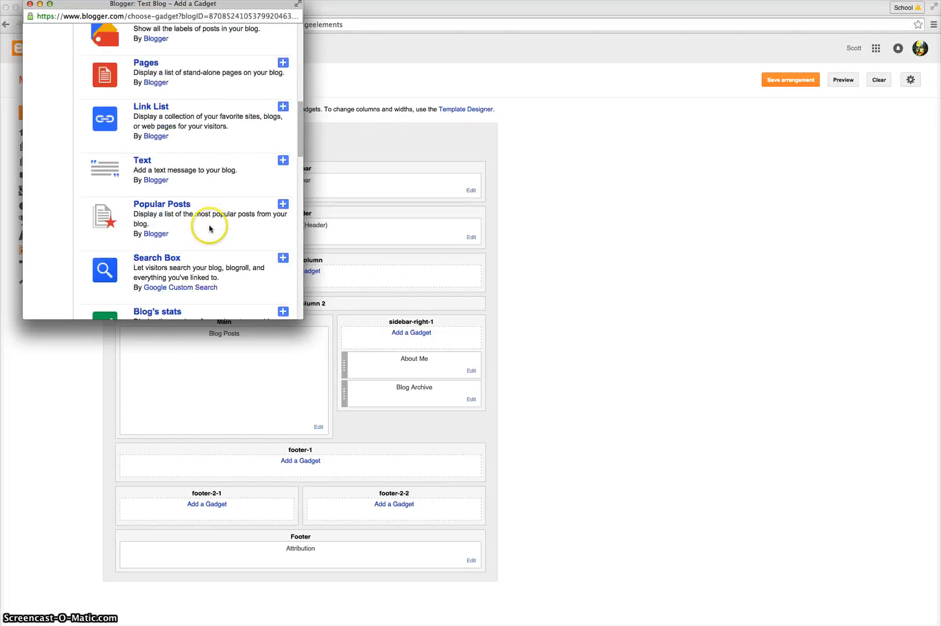
pyautogui.scroll(-15, 209, 228)
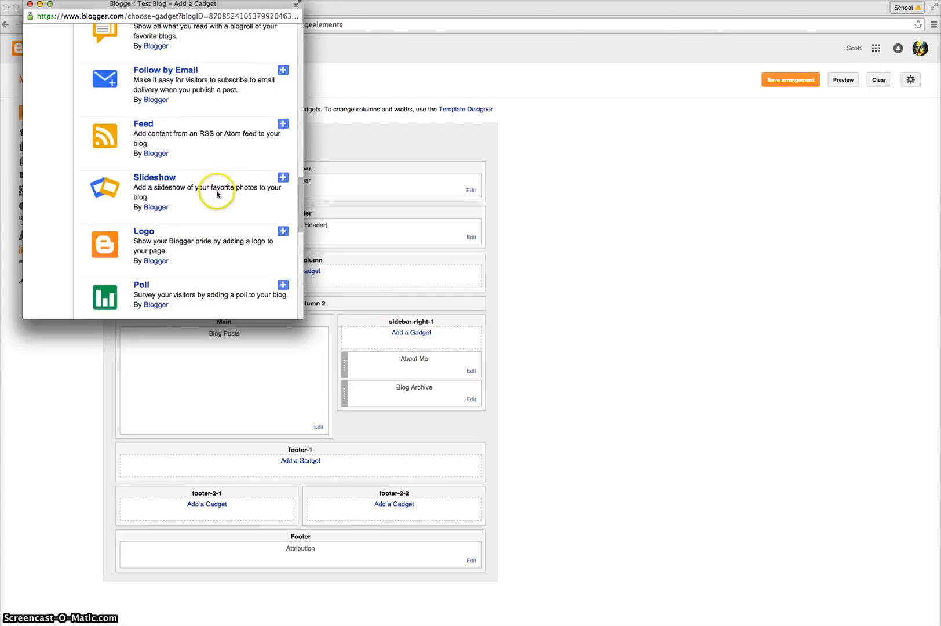
pyautogui.scroll(20, 217, 194)
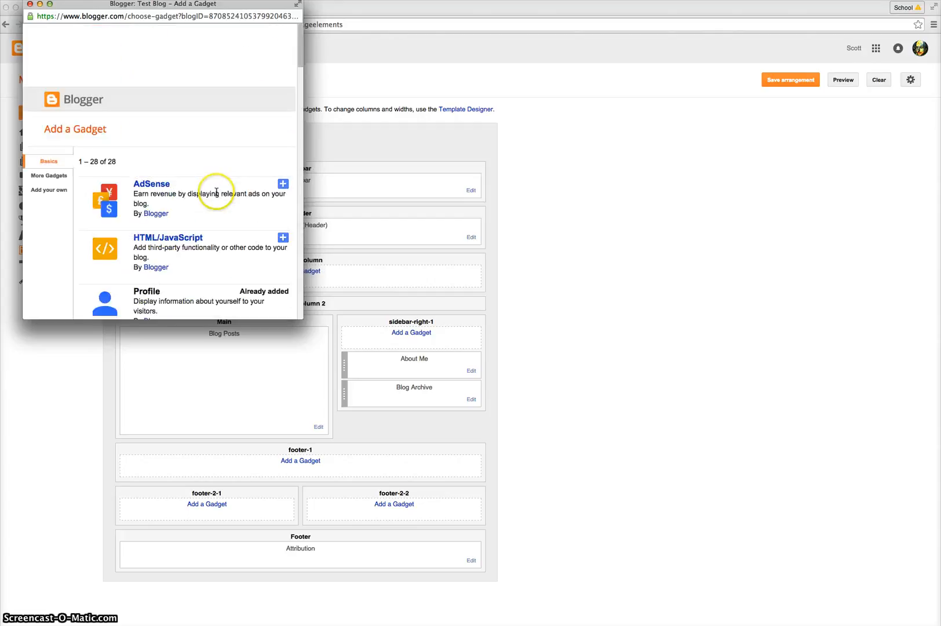
pyautogui.click(29, 4)
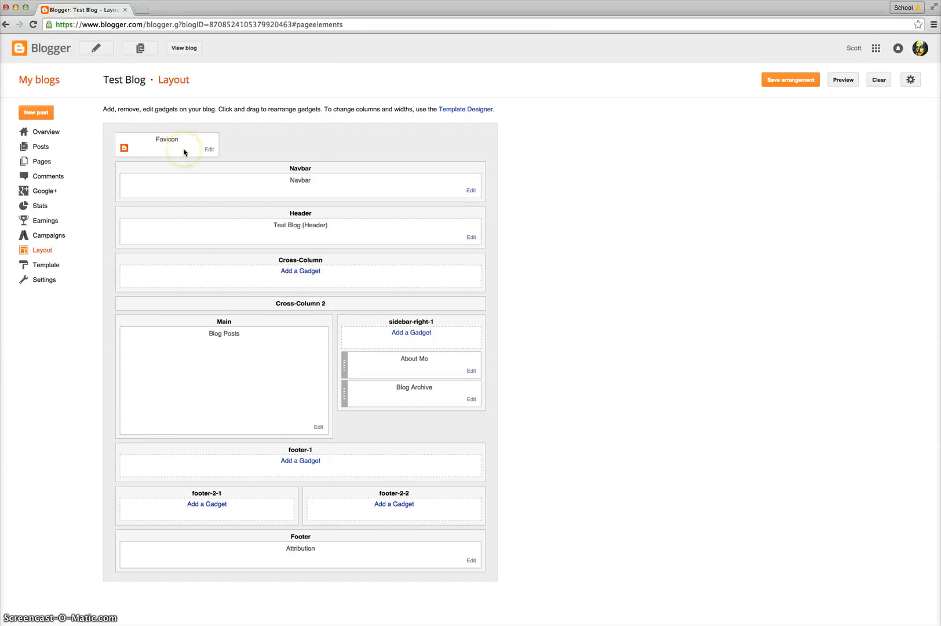
# - Start a new post from the blog's posts list and go through its title field and body area
pyautogui.click(36, 149)
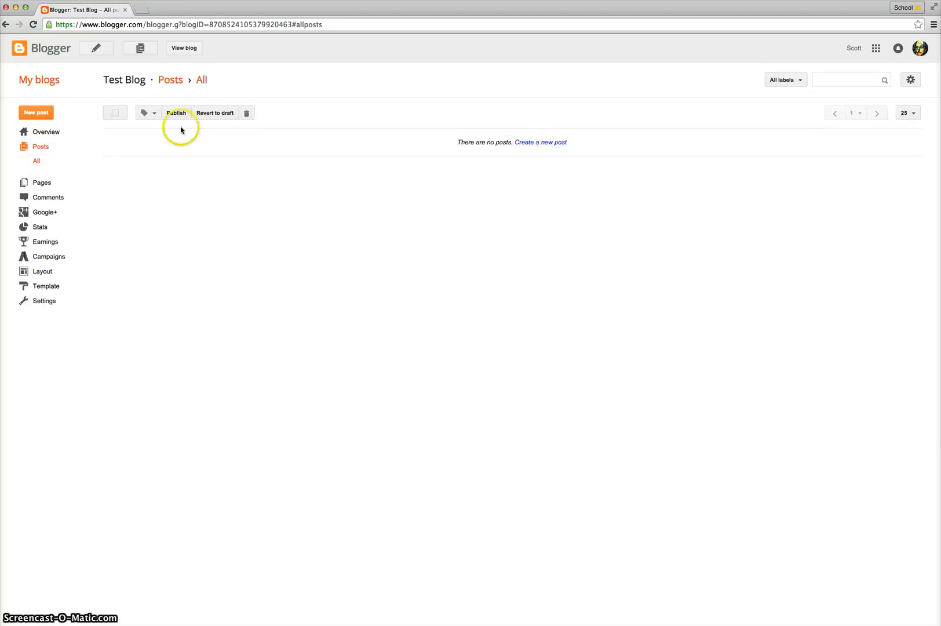
pyautogui.click(560, 143)
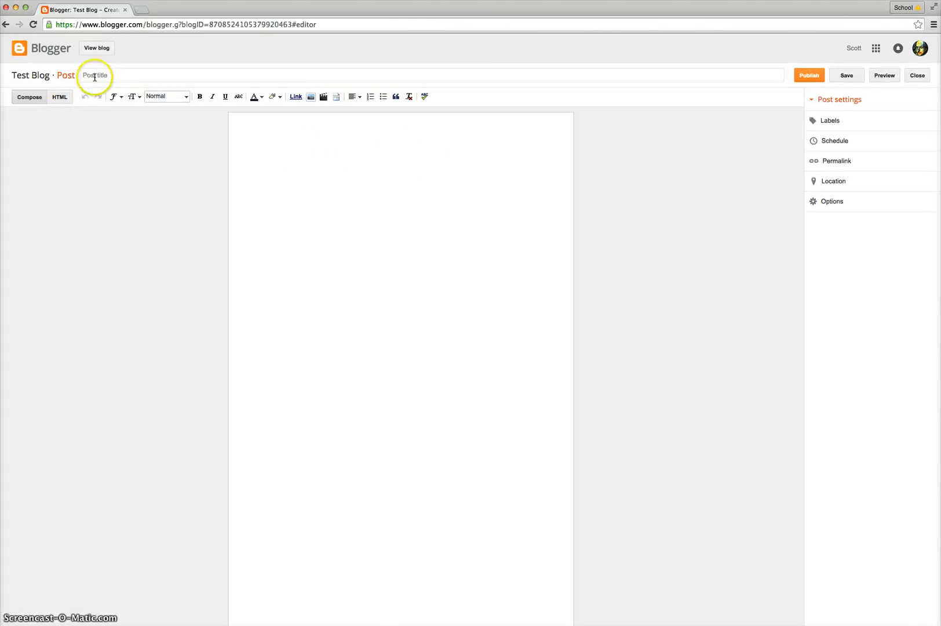
pyautogui.click(94, 76)
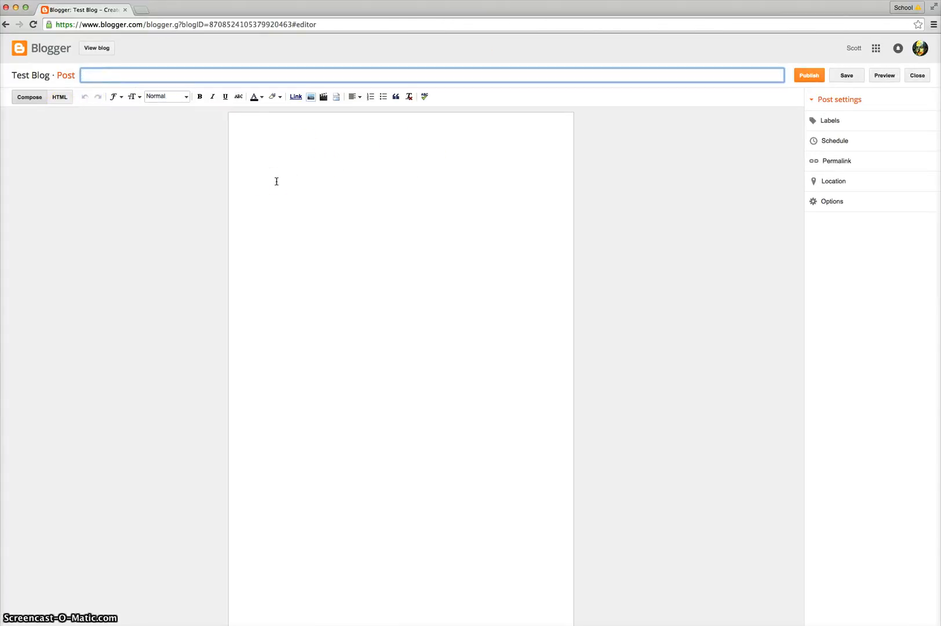
pyautogui.click(284, 151)
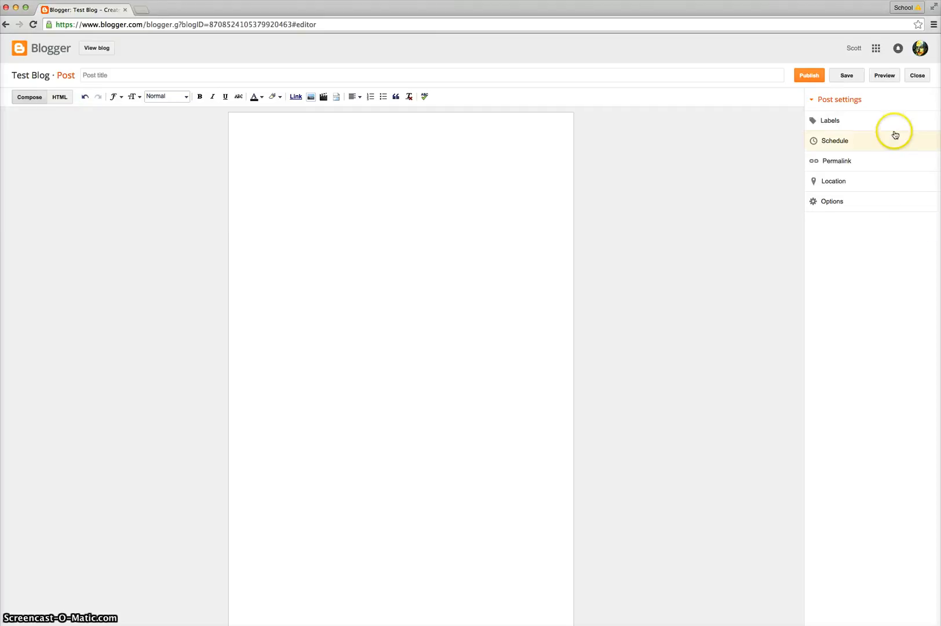
# - Open the post's labels entry, try the custom date and time schedule, and return the schedule to Automatic
pyautogui.click(829, 120)
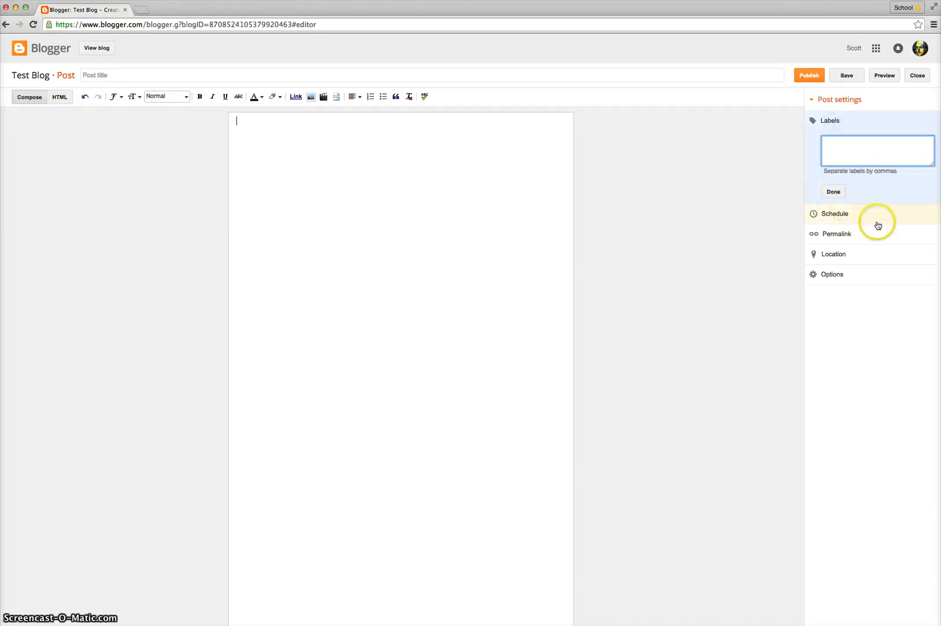
pyautogui.click(832, 121)
pyautogui.click(852, 152)
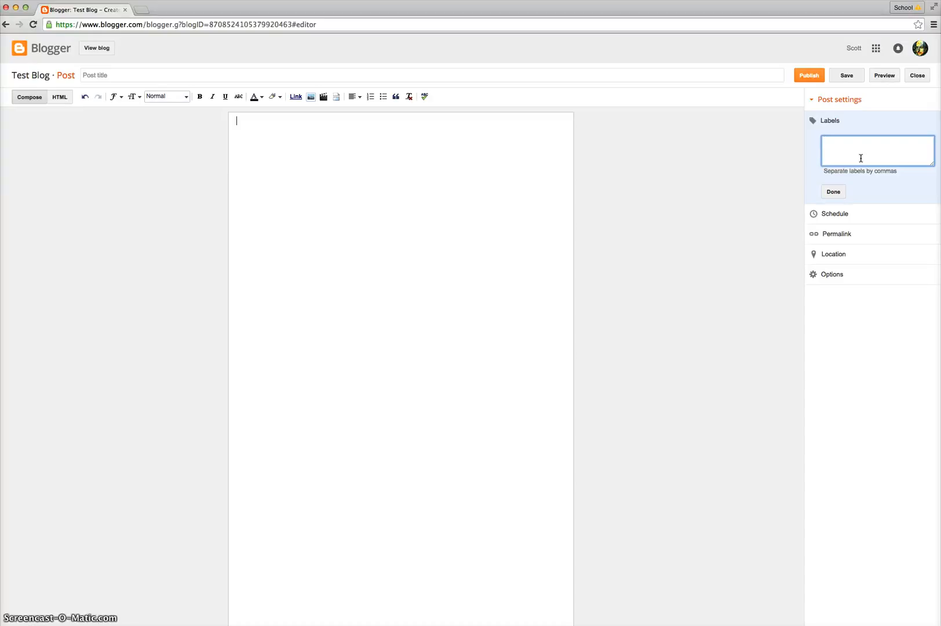
pyautogui.click(852, 215)
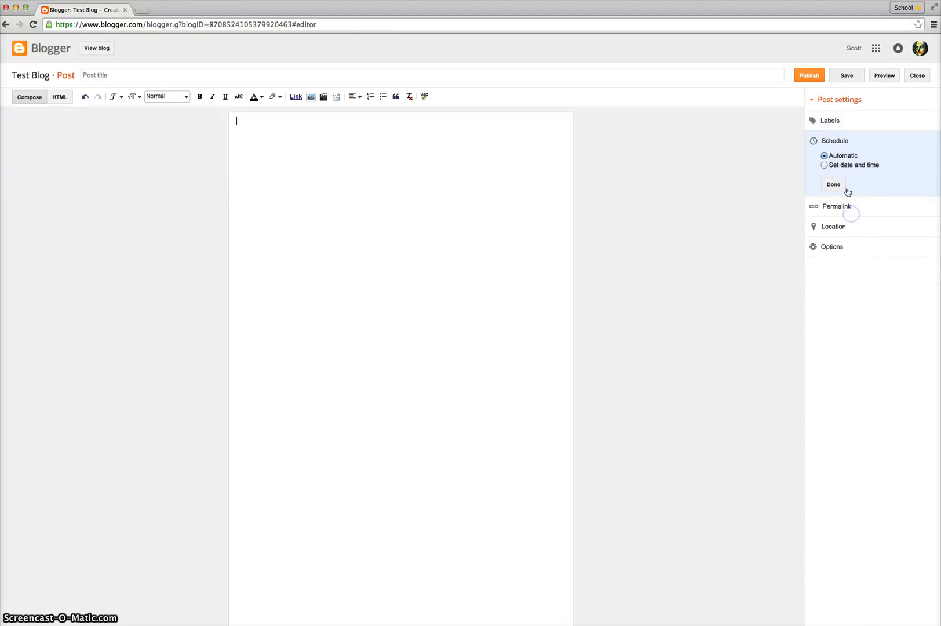
pyautogui.click(825, 166)
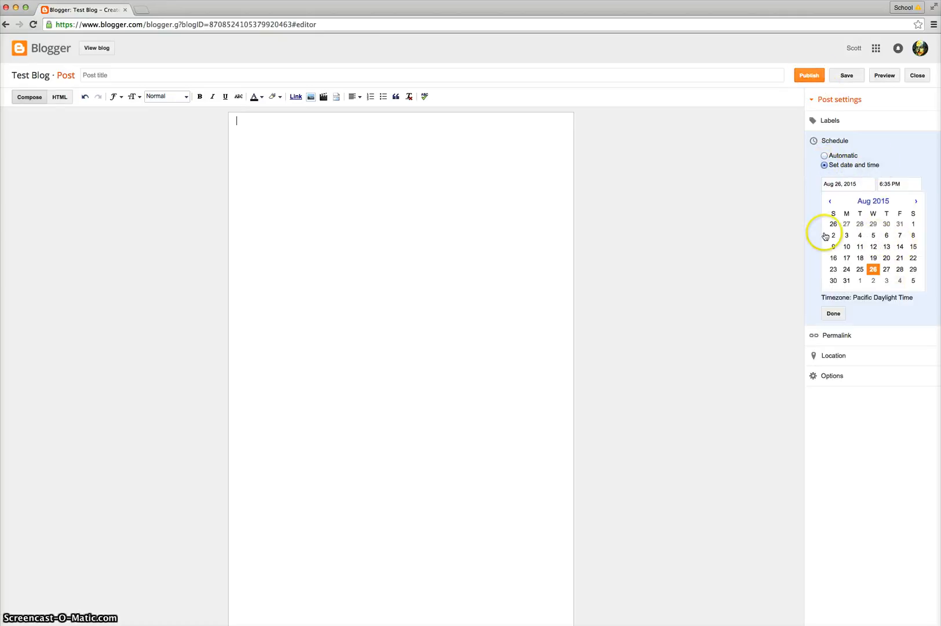
pyautogui.click(824, 157)
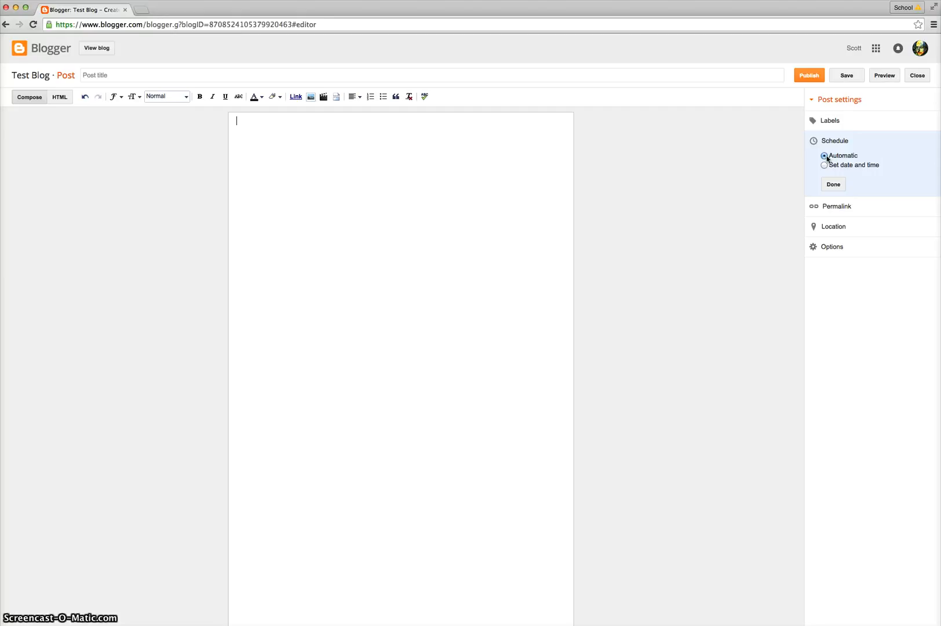
# - Review the post's reader comment options, and close the post editor, discarding the unsaved changes
pyautogui.click(833, 248)
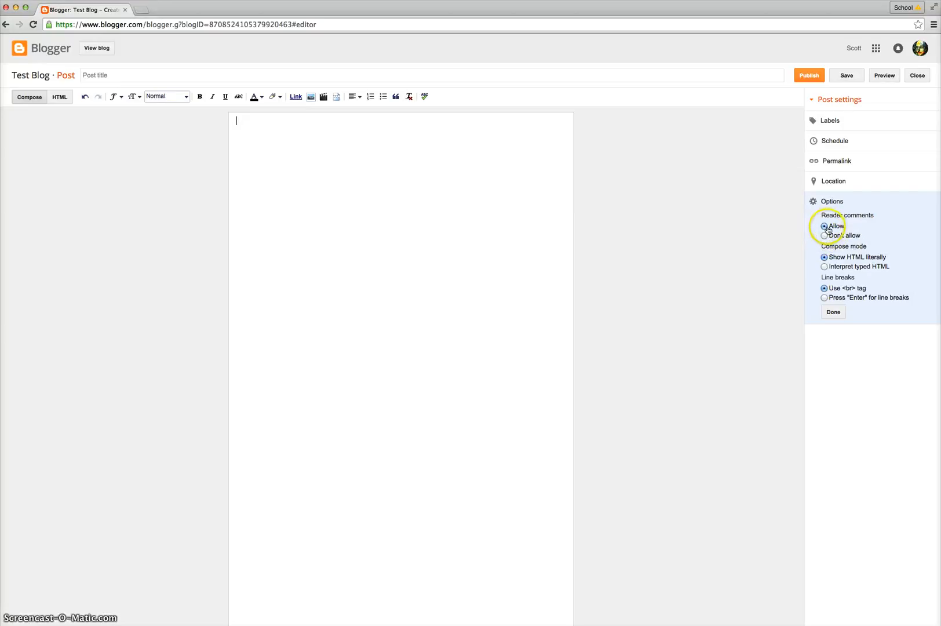
pyautogui.click(833, 313)
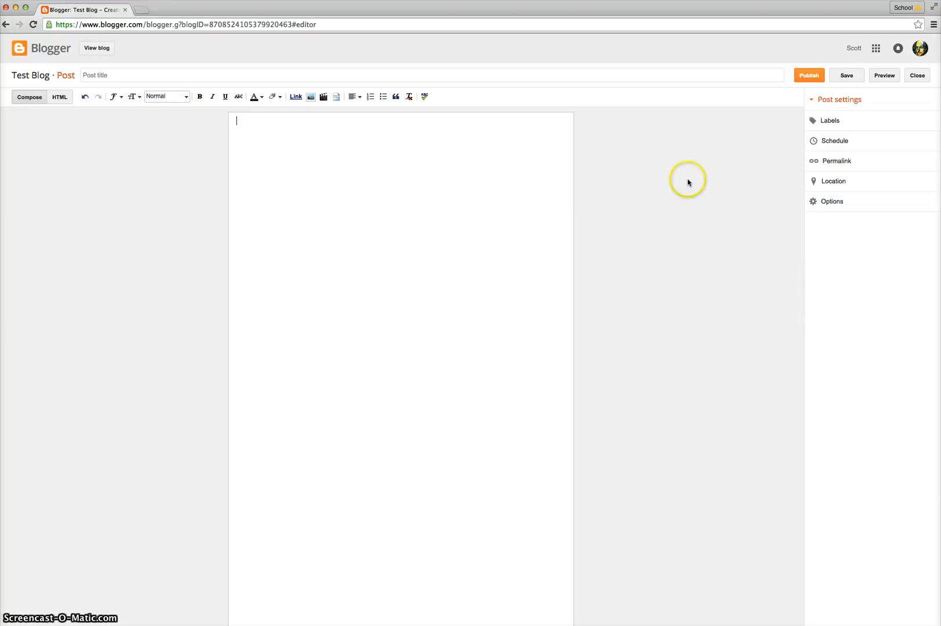
pyautogui.click(919, 81)
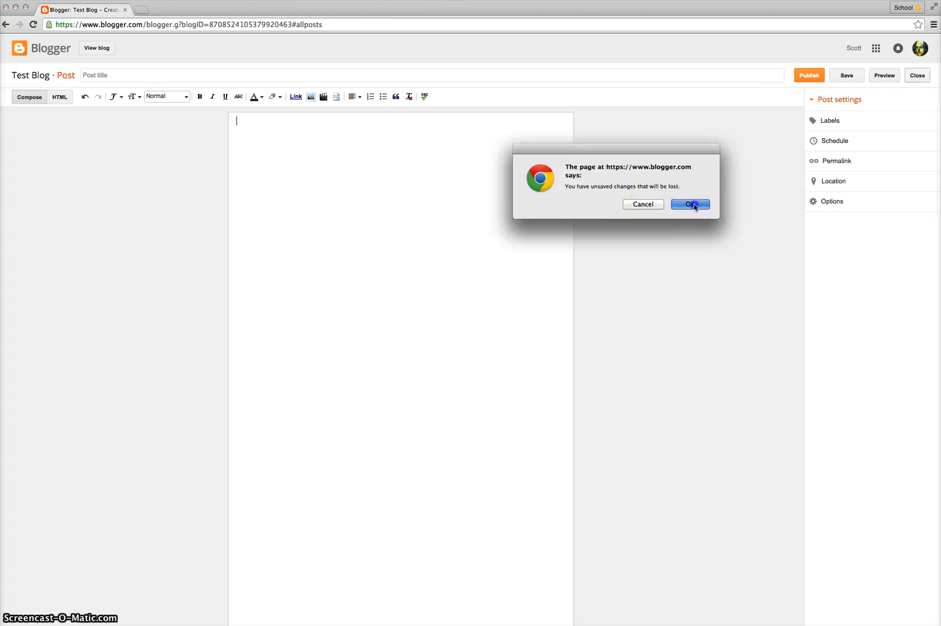
pyautogui.click(692, 204)
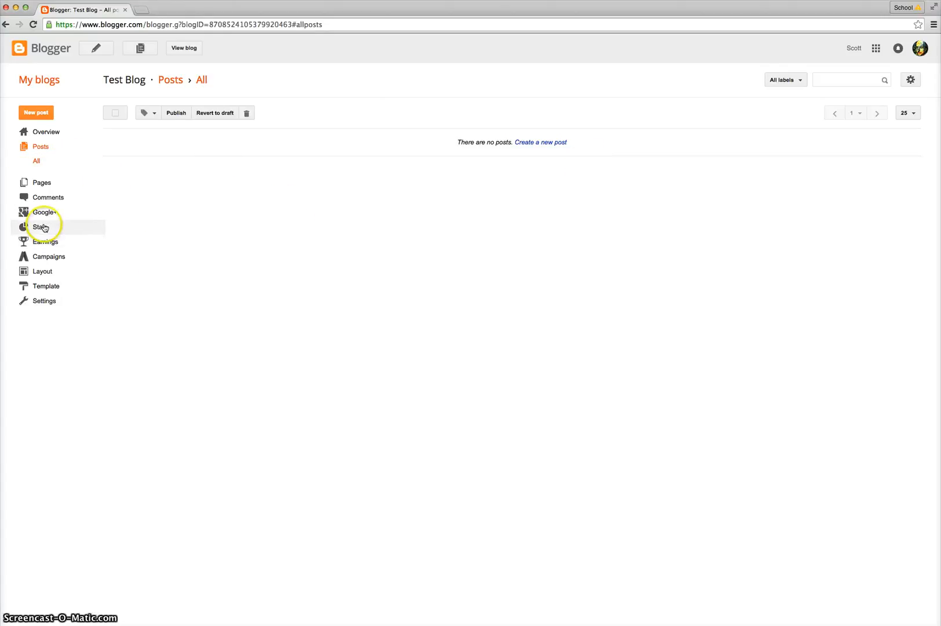
# - View the blog's published comments and return to its overview page
pyautogui.click(42, 197)
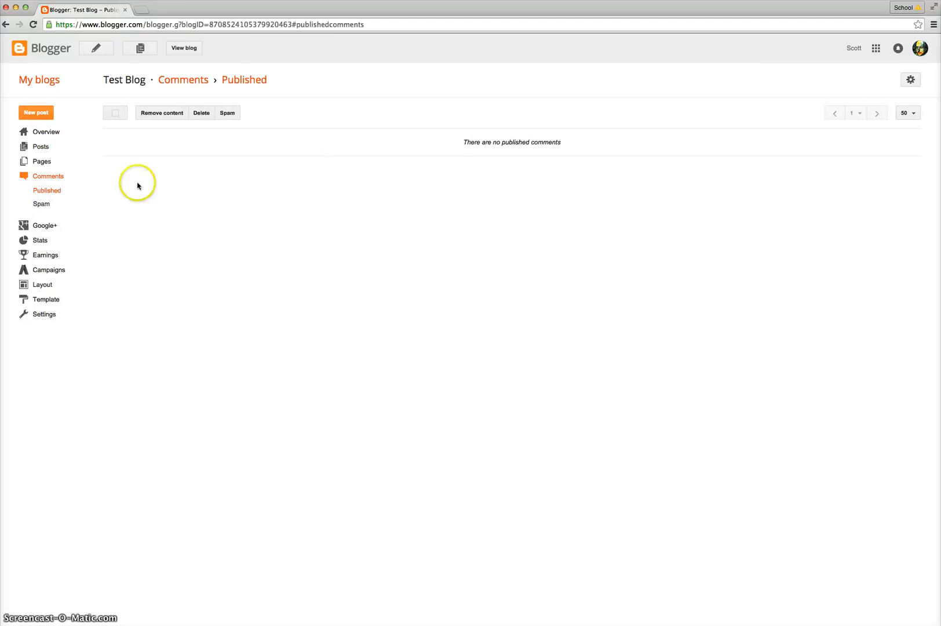
pyautogui.click(43, 132)
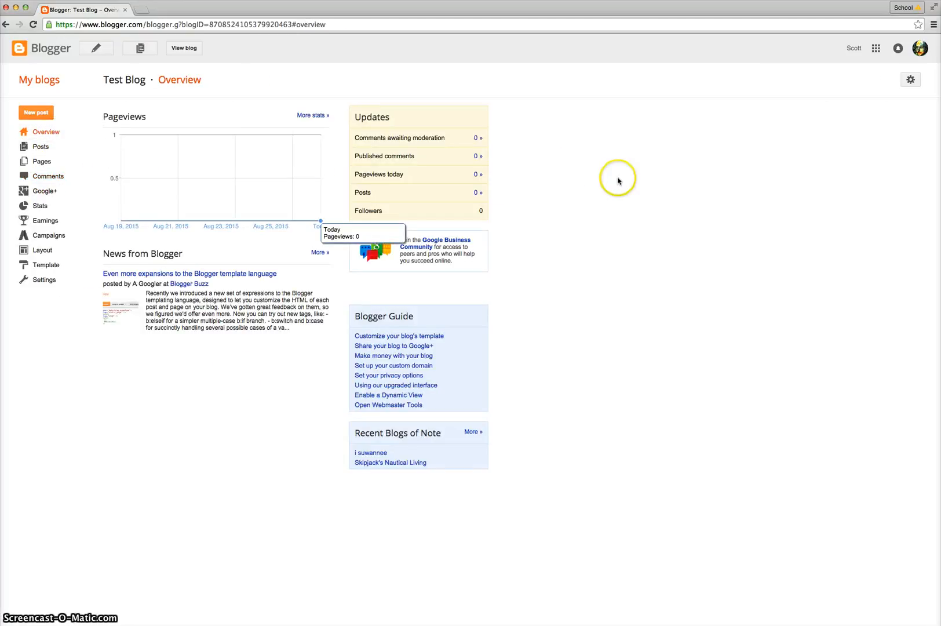